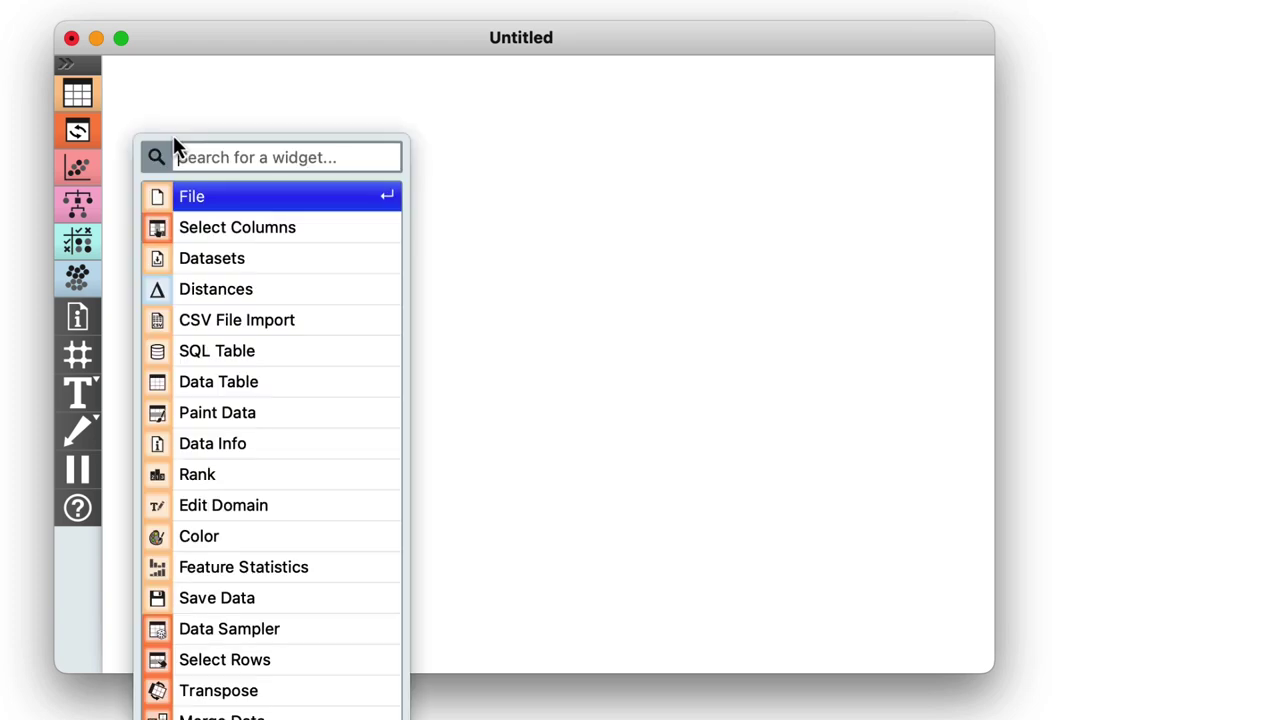
- Add a Datasets widget and load Course Grades (16 instances, 7 variables) into it
type("data")
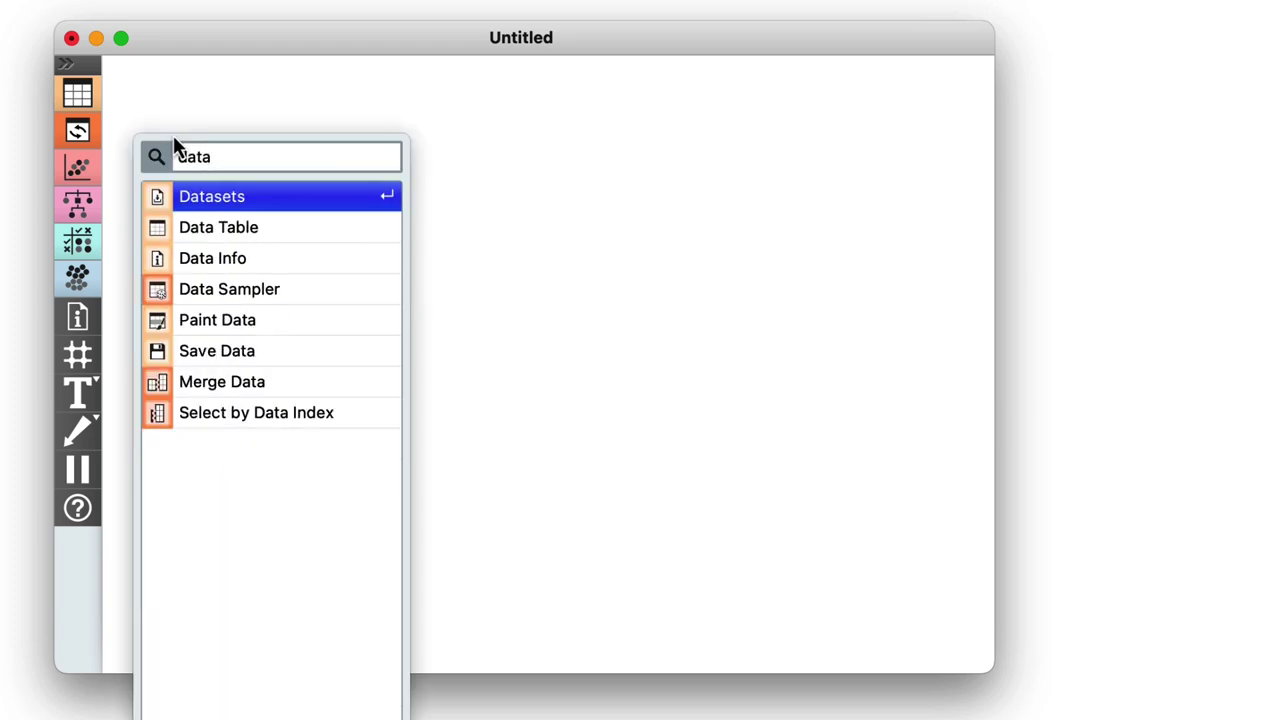
key("Return")
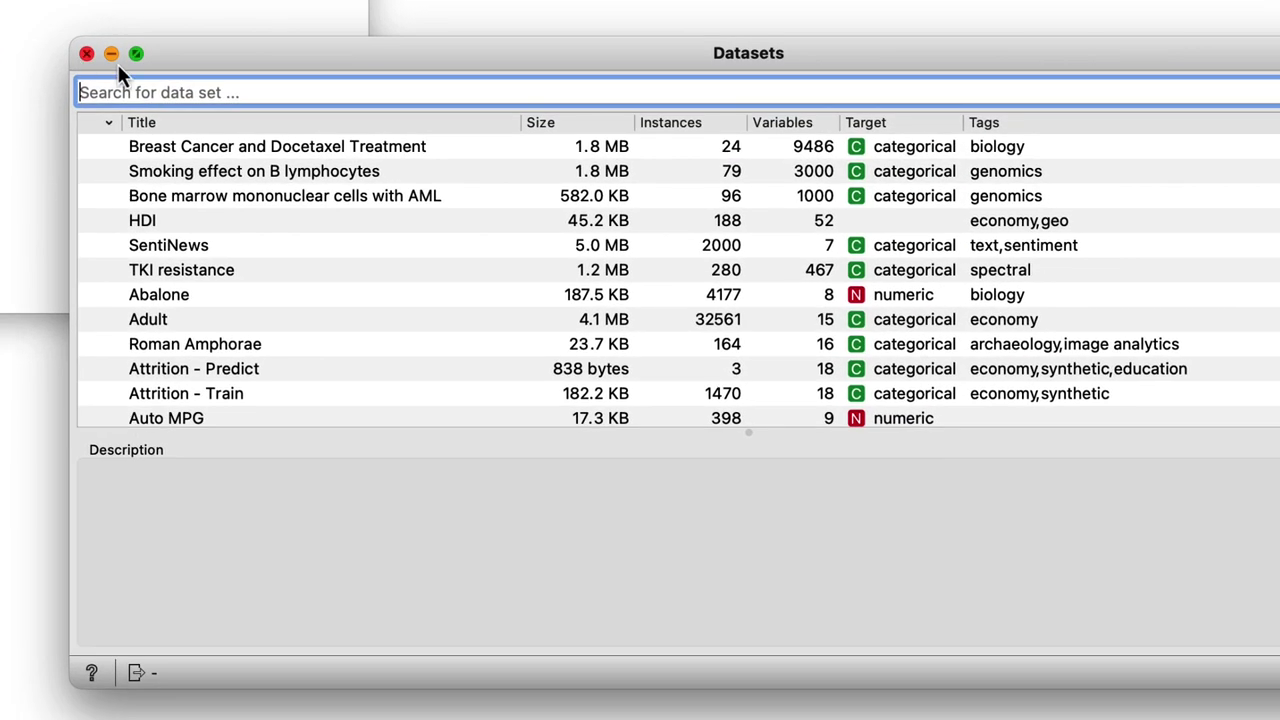
type("grad")
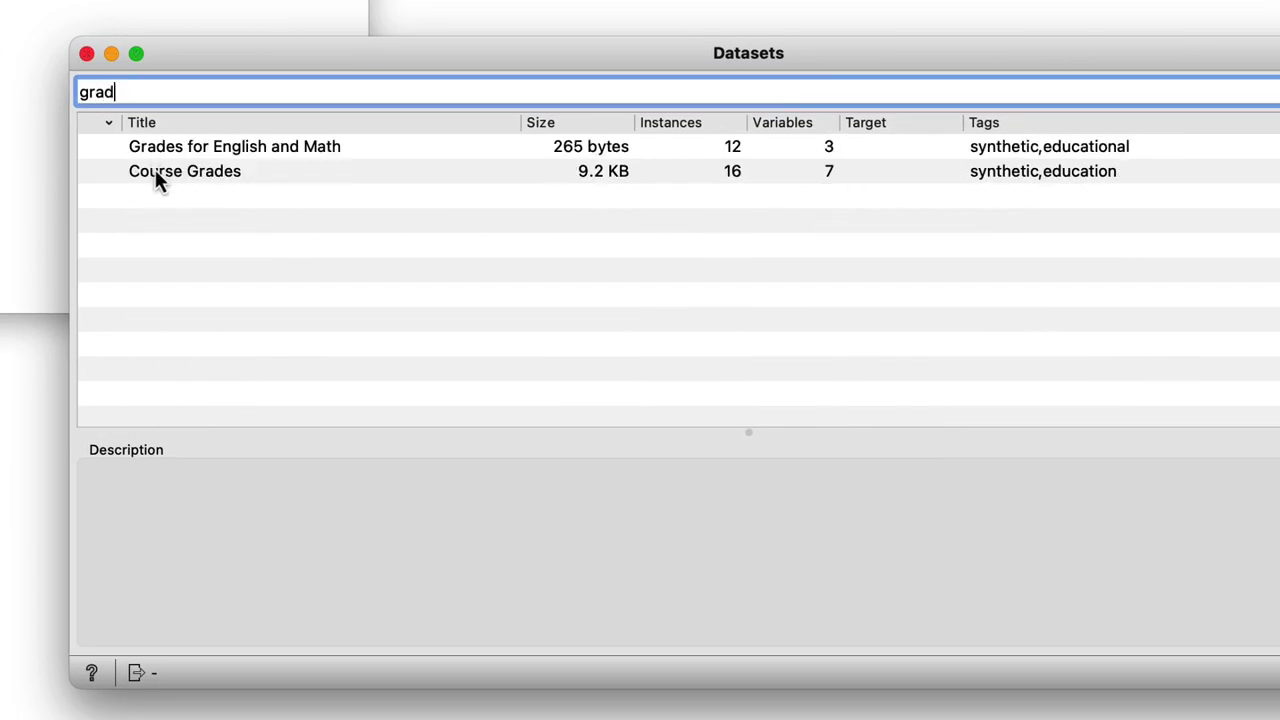
left_click(158, 170)
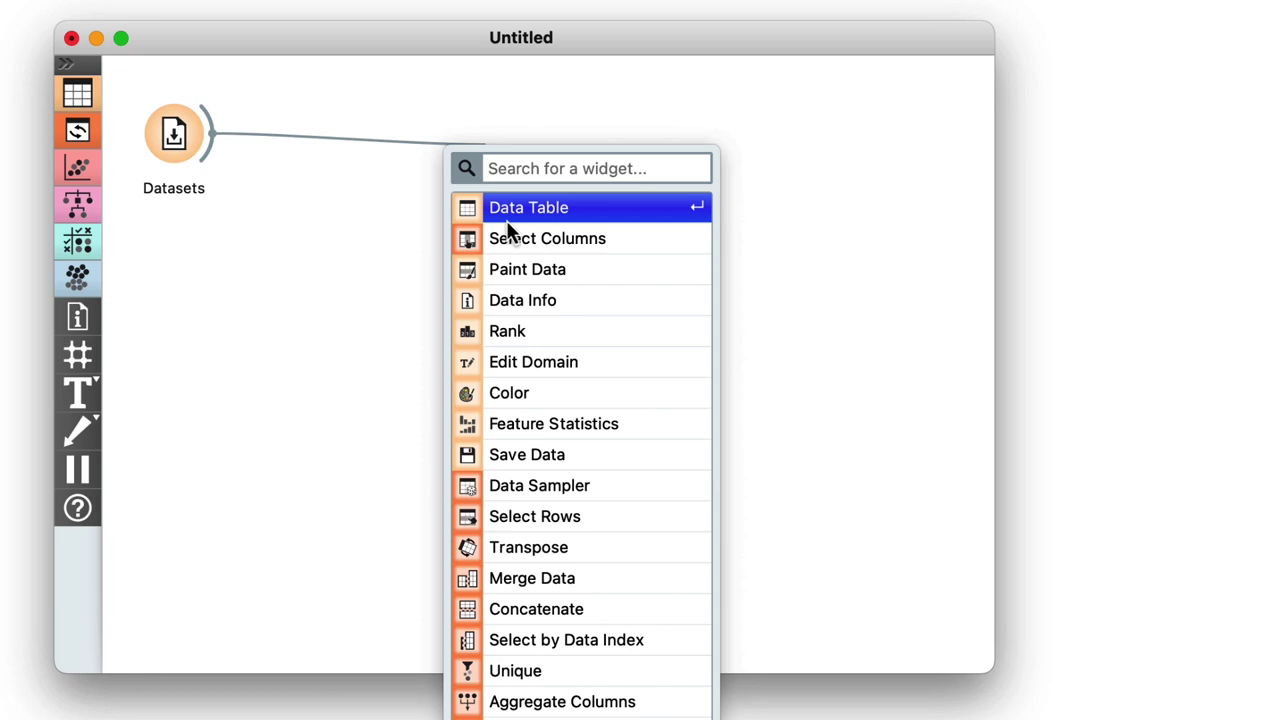
- Link a Data Table to Datasets and view its 16 student grade rows
left_click(506, 215)
double_click(512, 147)
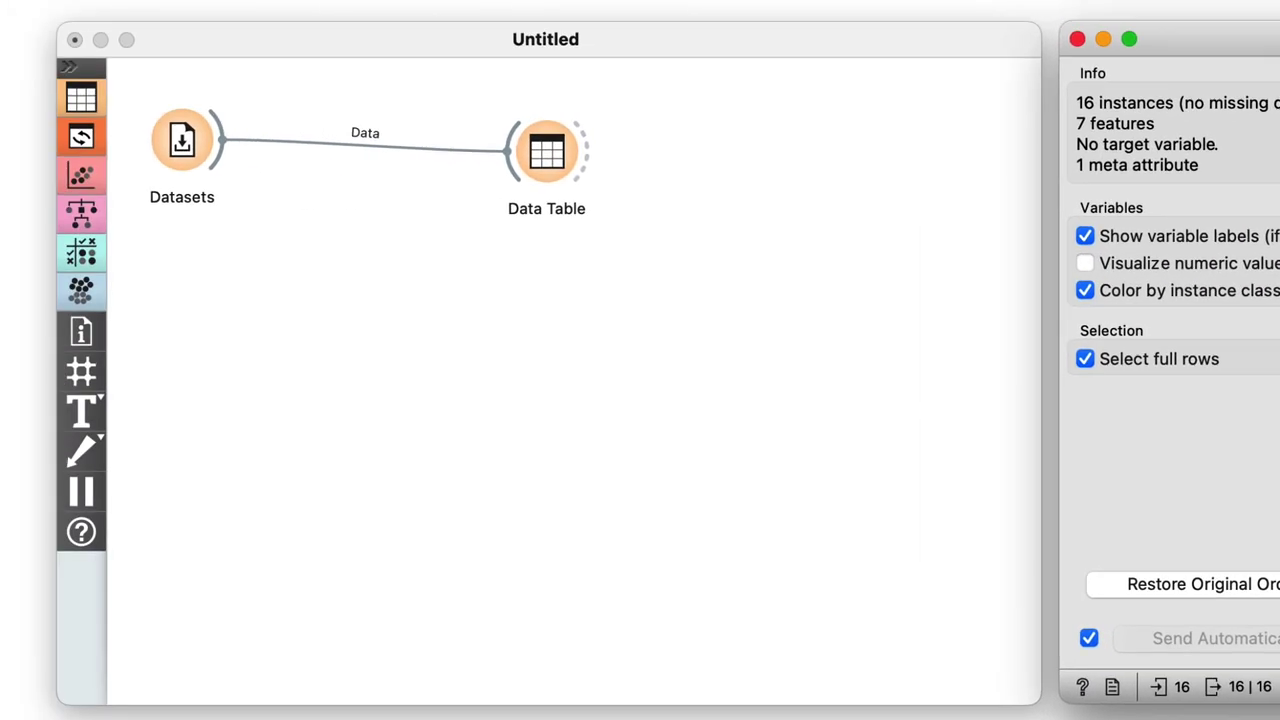
- Connect a Select Columns widget to the Datasets output and open its settings
left_click(215, 160)
left_click_drag(216, 155, 340, 346)
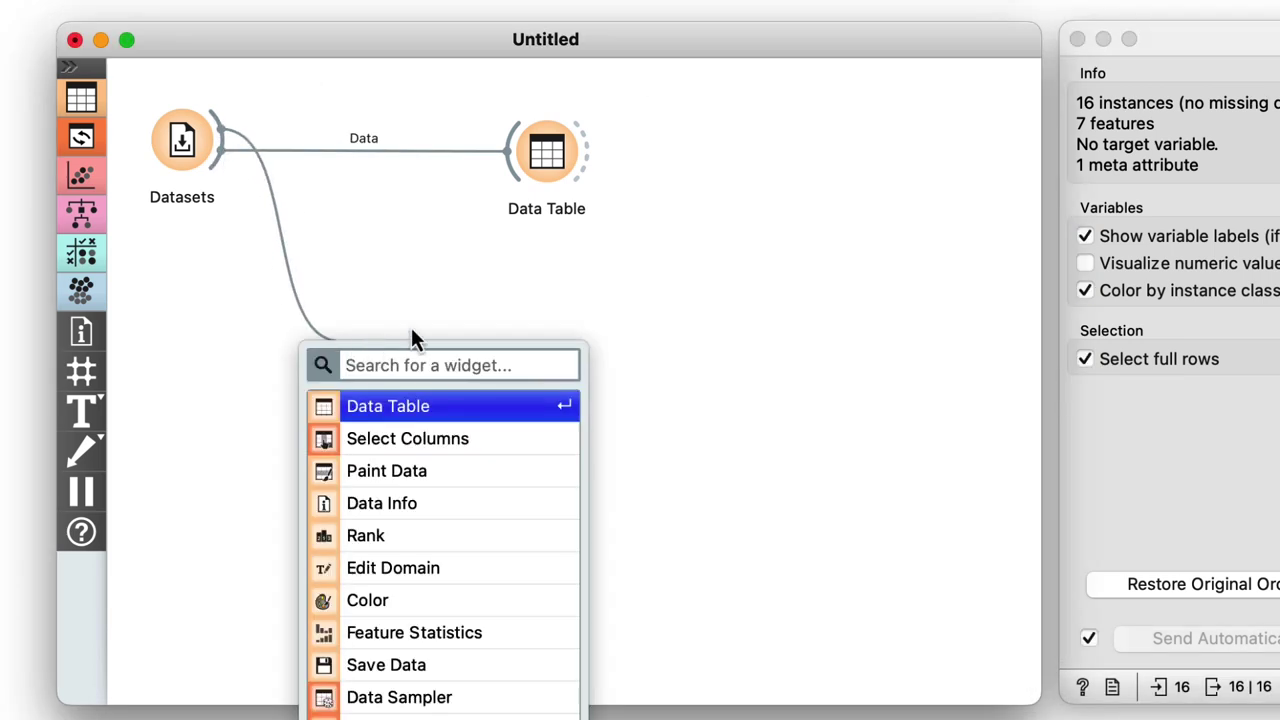
type("sele")
key("Return")
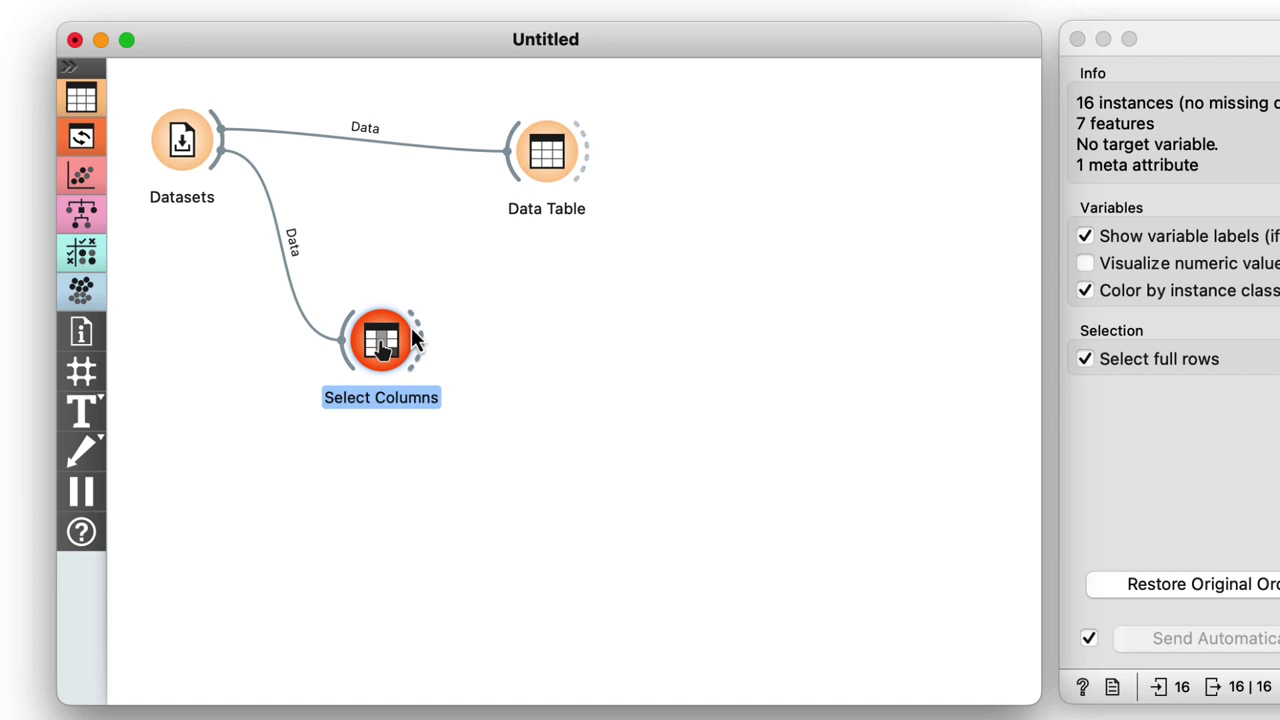
double_click(381, 340)
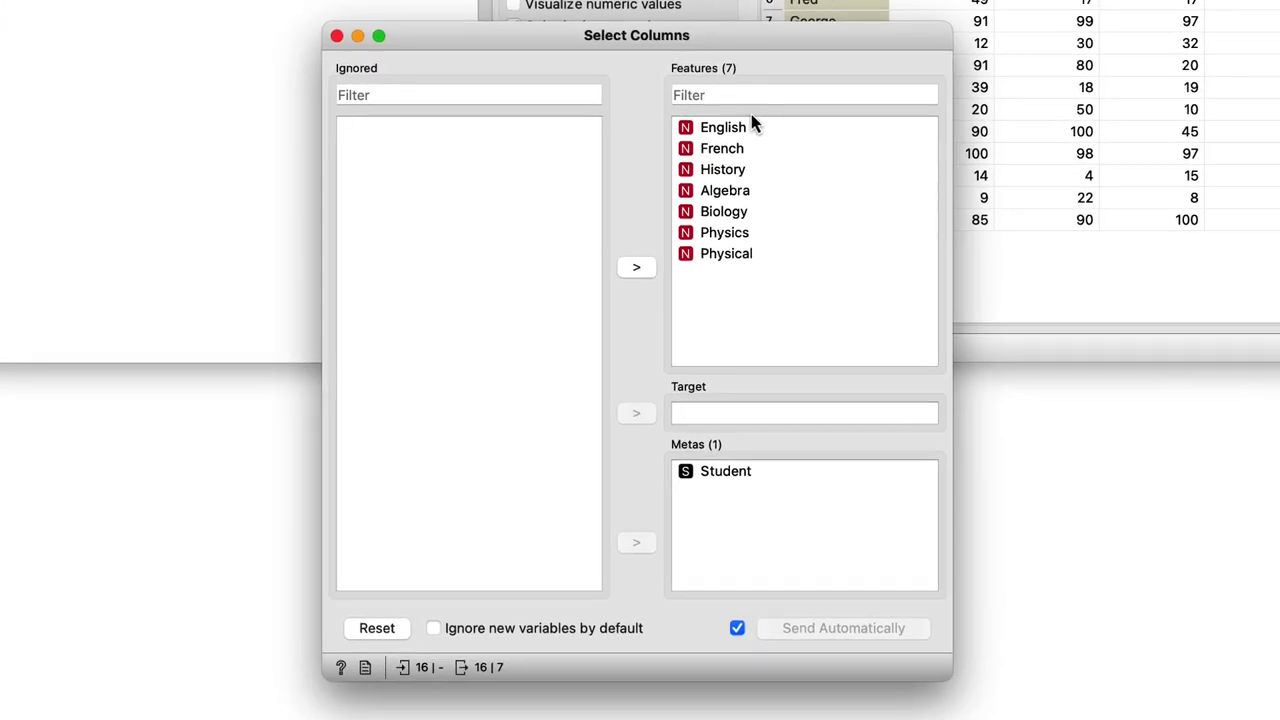
- Move all seven features to Ignored, then return only English and Algebra to Features
left_click(746, 129)
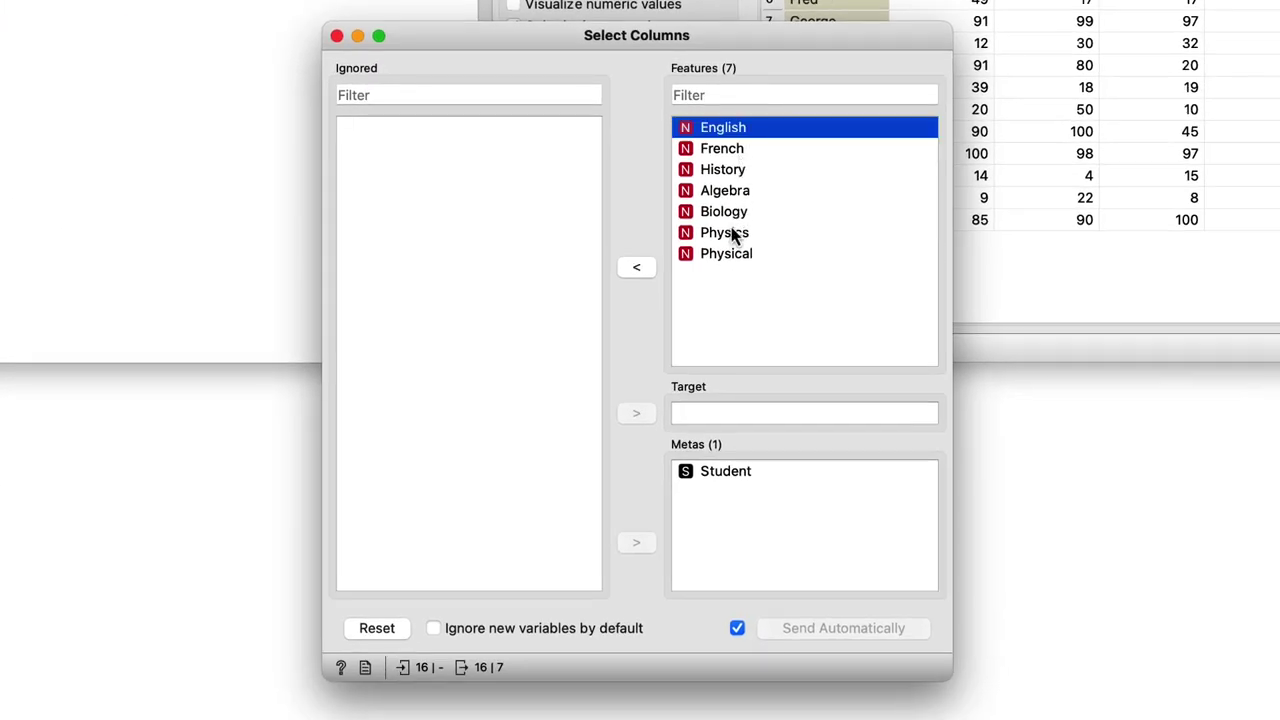
left_click(720, 264, "shift")
left_click_drag(720, 228, 443, 252)
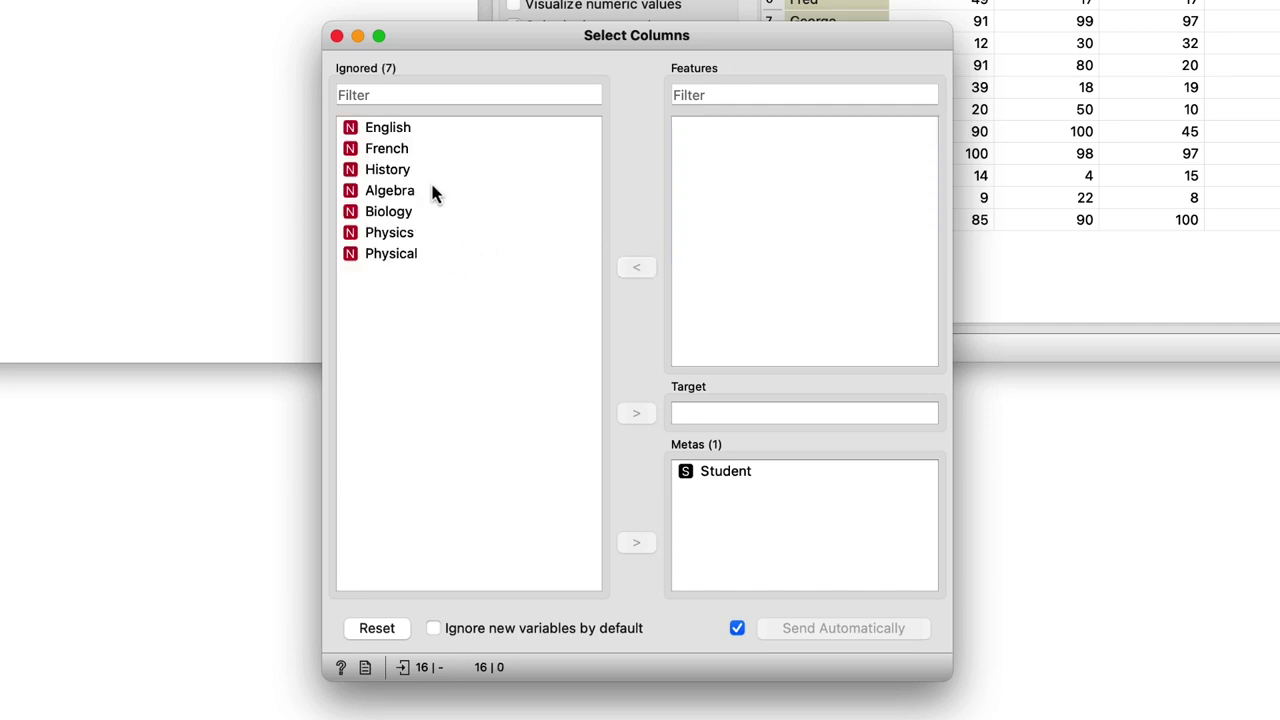
left_click(392, 130)
left_click_drag(487, 135, 751, 168)
left_click_drag(432, 171, 748, 183)
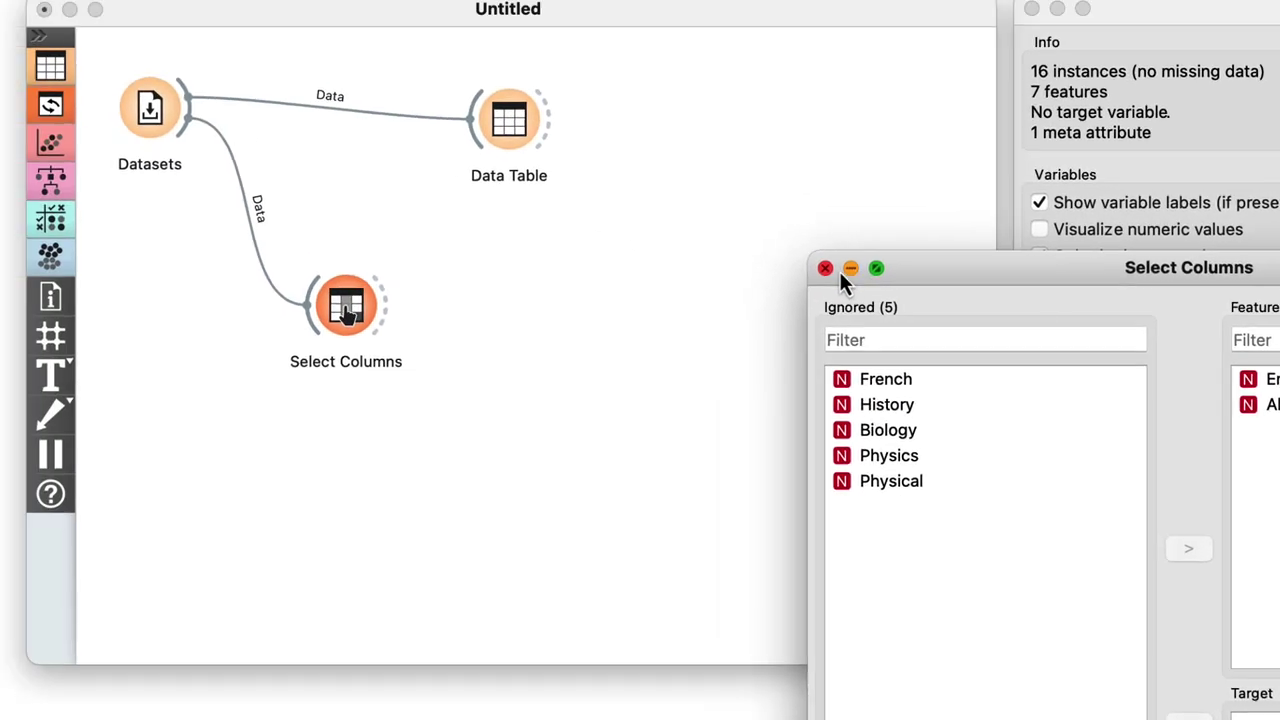
- Attach Data Table (1) to Select Columns, listing 16 students with only English and Algebra
left_click(337, 36)
left_click_drag(506, 331, 632, 312)
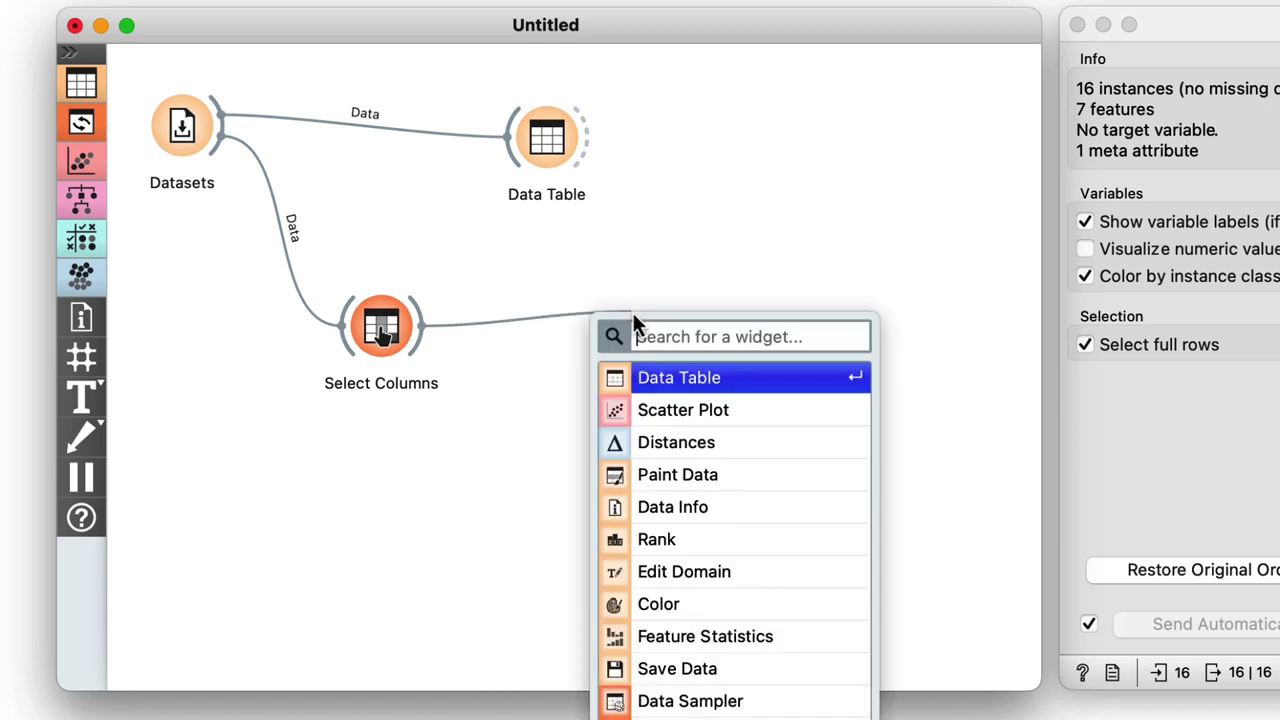
left_click(663, 372)
key("Return")
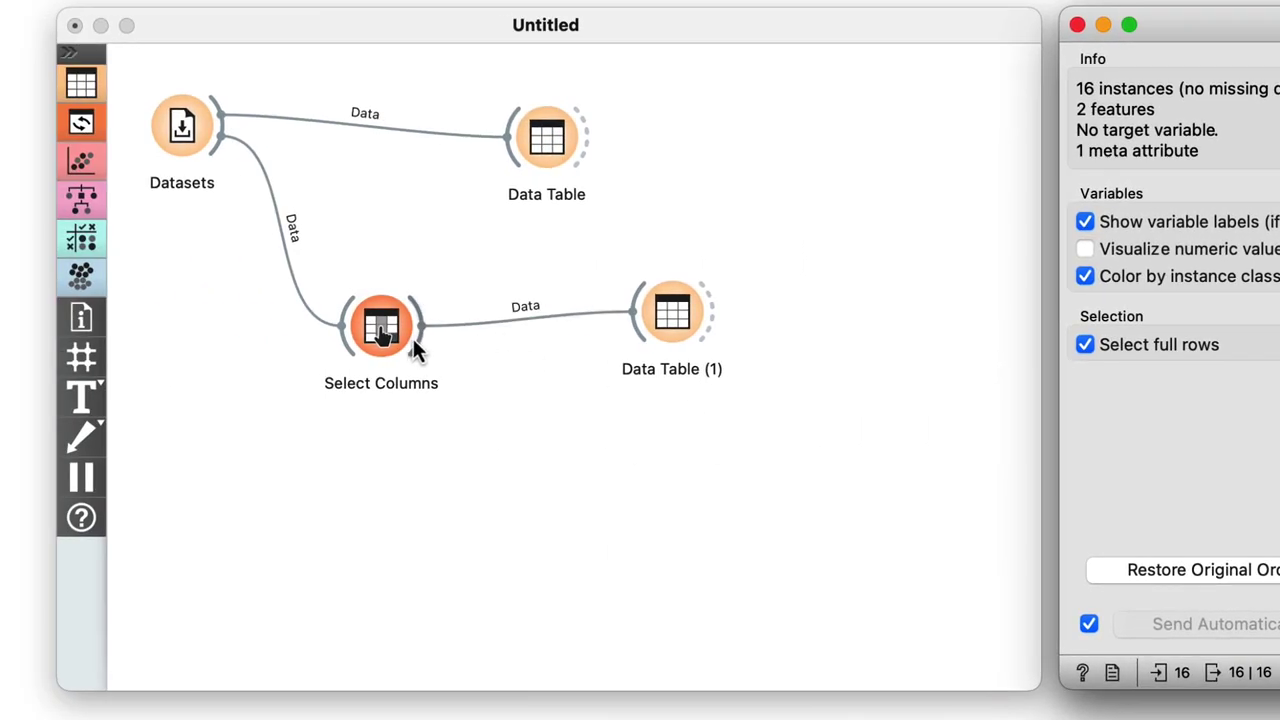
- Connect a Scatter Plot to Select Columns and label its points by Student
left_click_drag(413, 338, 587, 499)
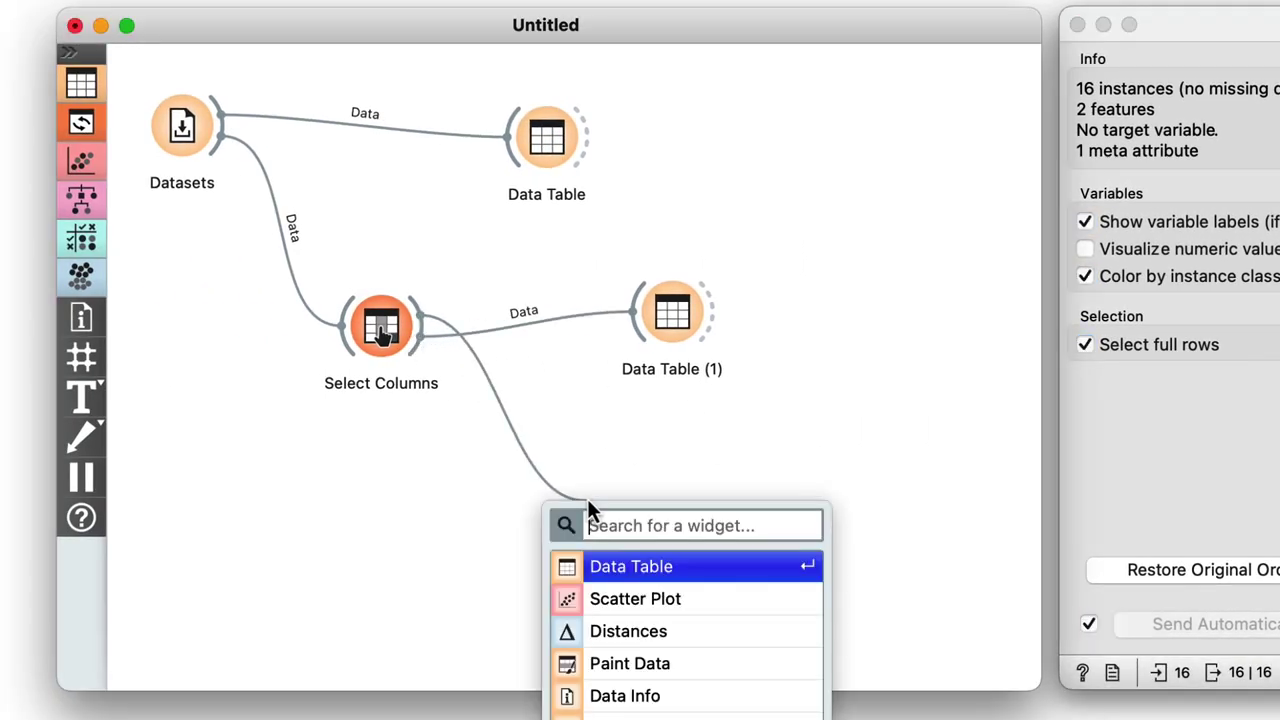
left_click(593, 594)
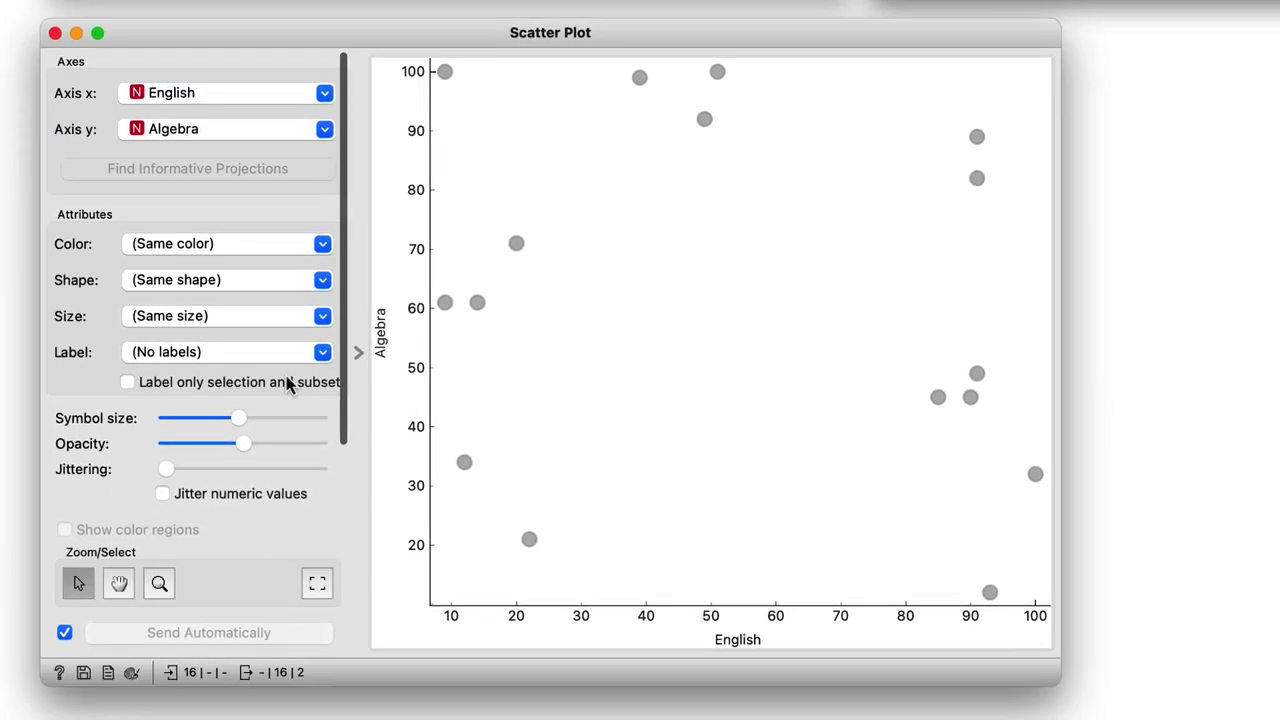
left_click(232, 360)
left_click(218, 419)
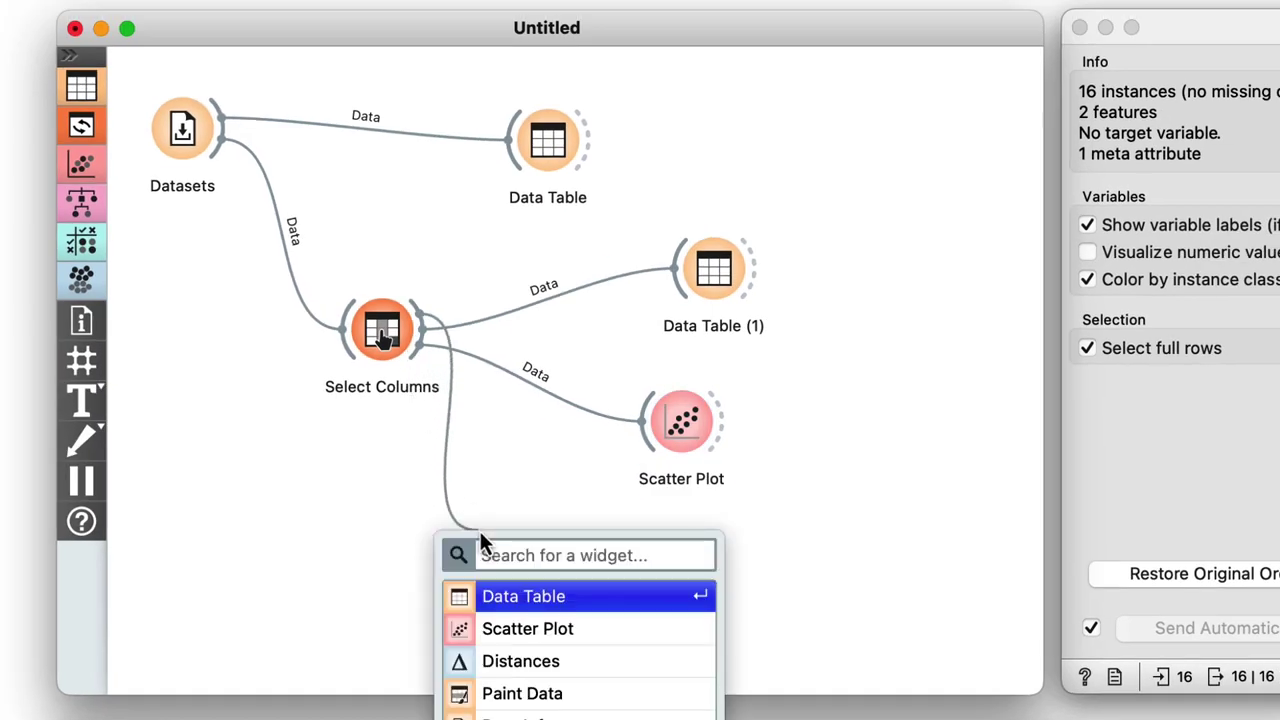
- Add a Distances widget after Select Columns and uncheck Normalized for plain Euclidean distances
type("Dis")
key("Return")
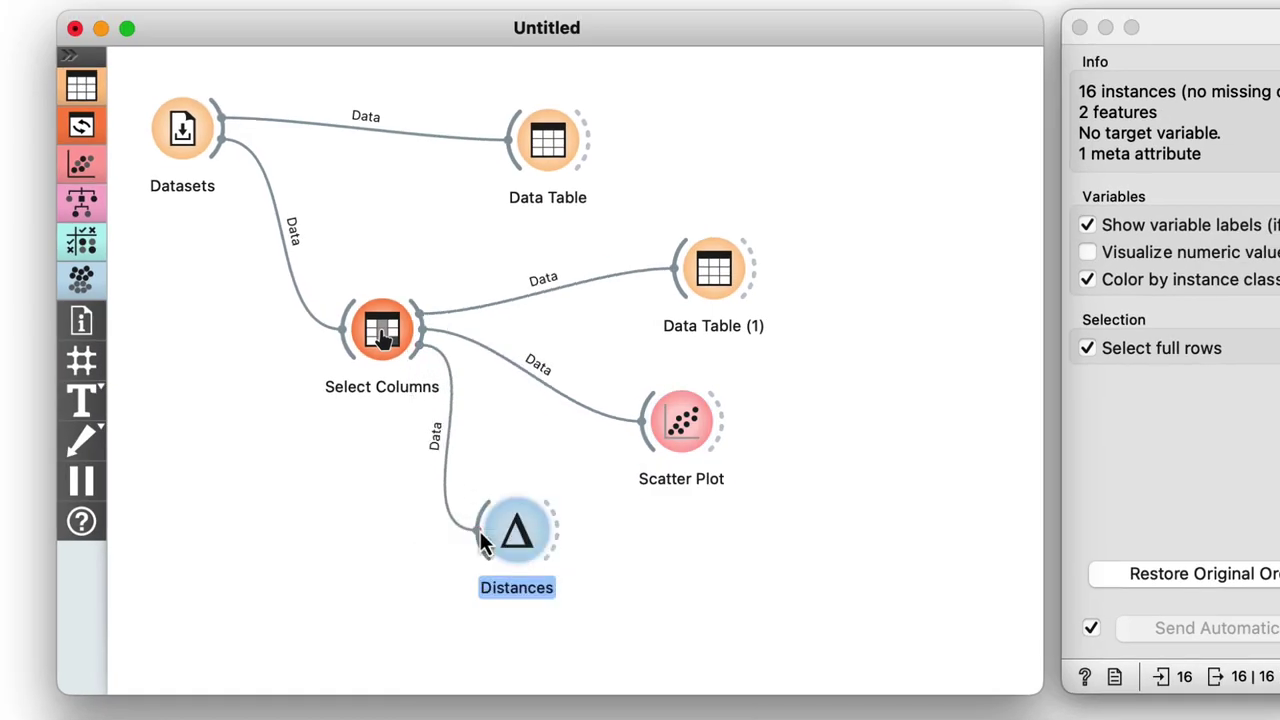
double_click(482, 538)
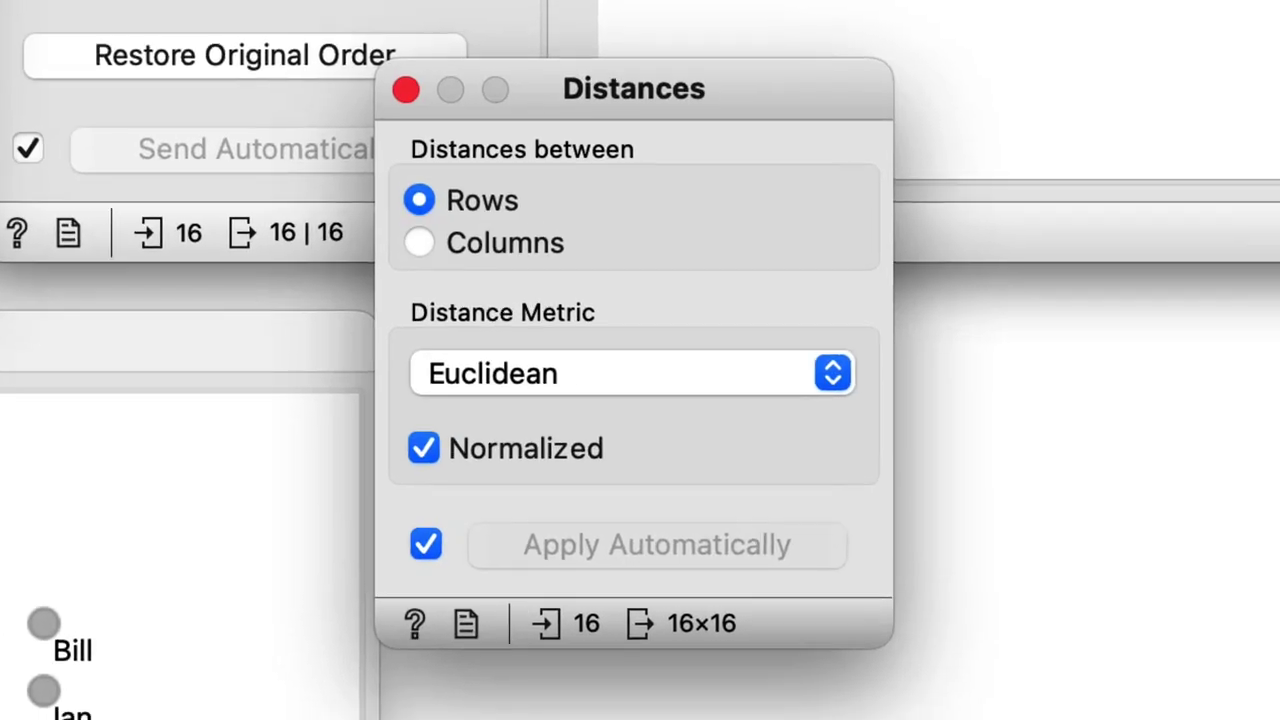
left_click(432, 458)
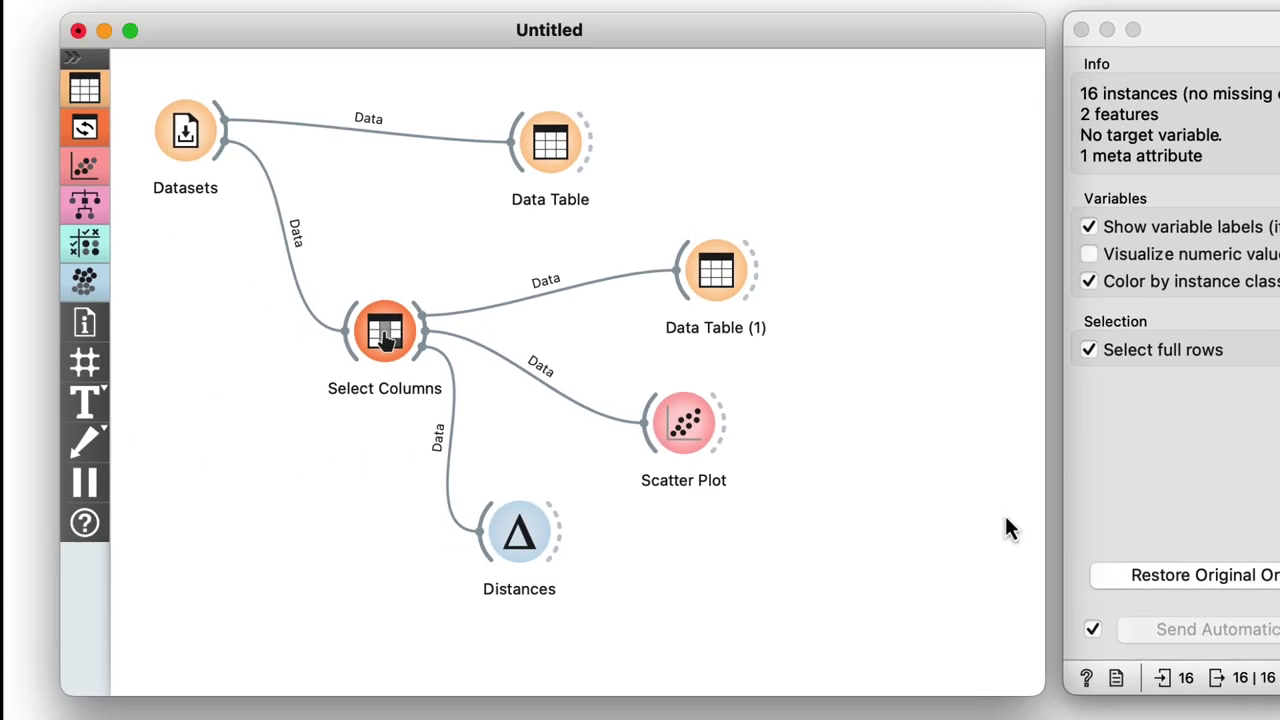
- Connect a Distance Matrix to Distances and set its Labels to Student
left_click_drag(571, 538, 727, 538)
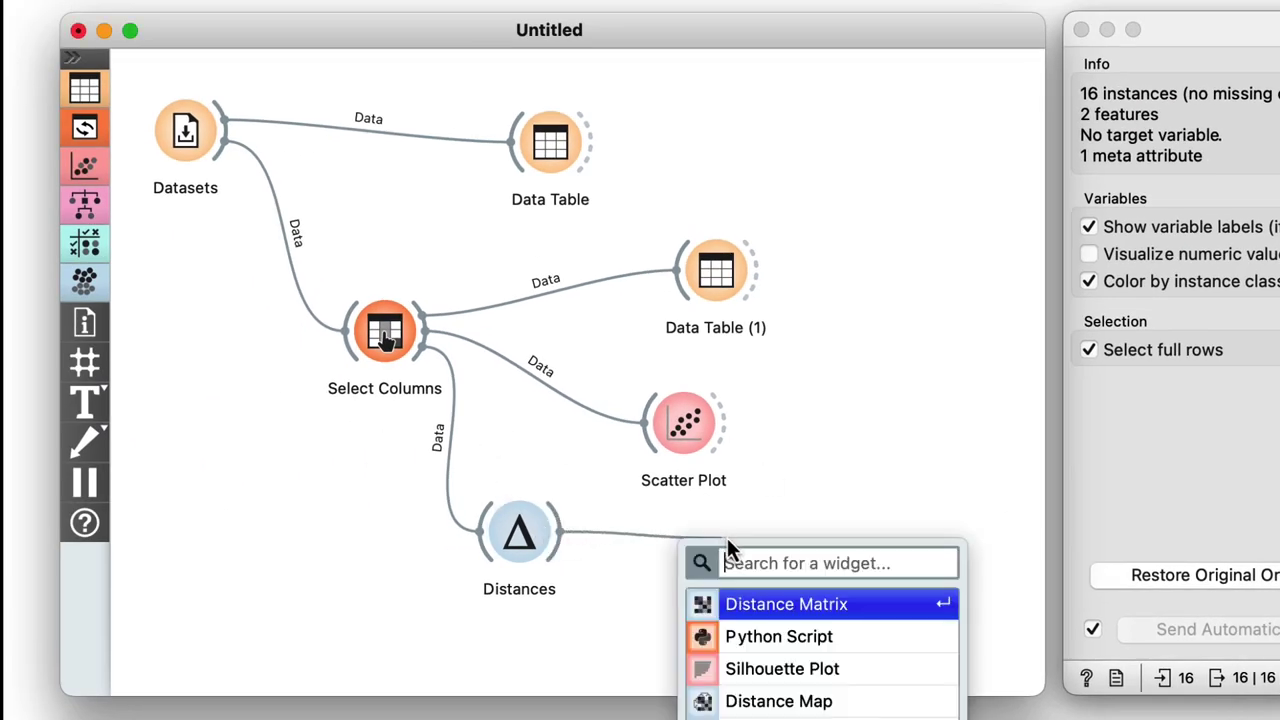
left_click(755, 604)
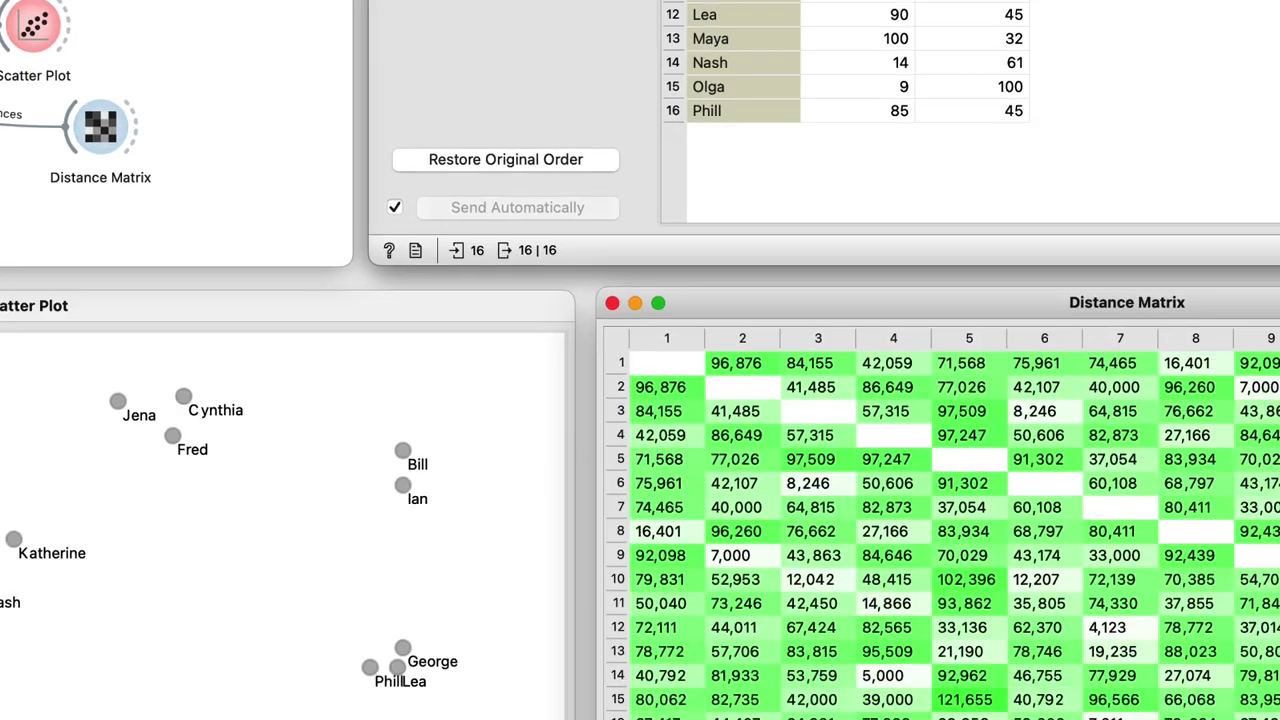
left_click(336, 634)
left_click(326, 698)
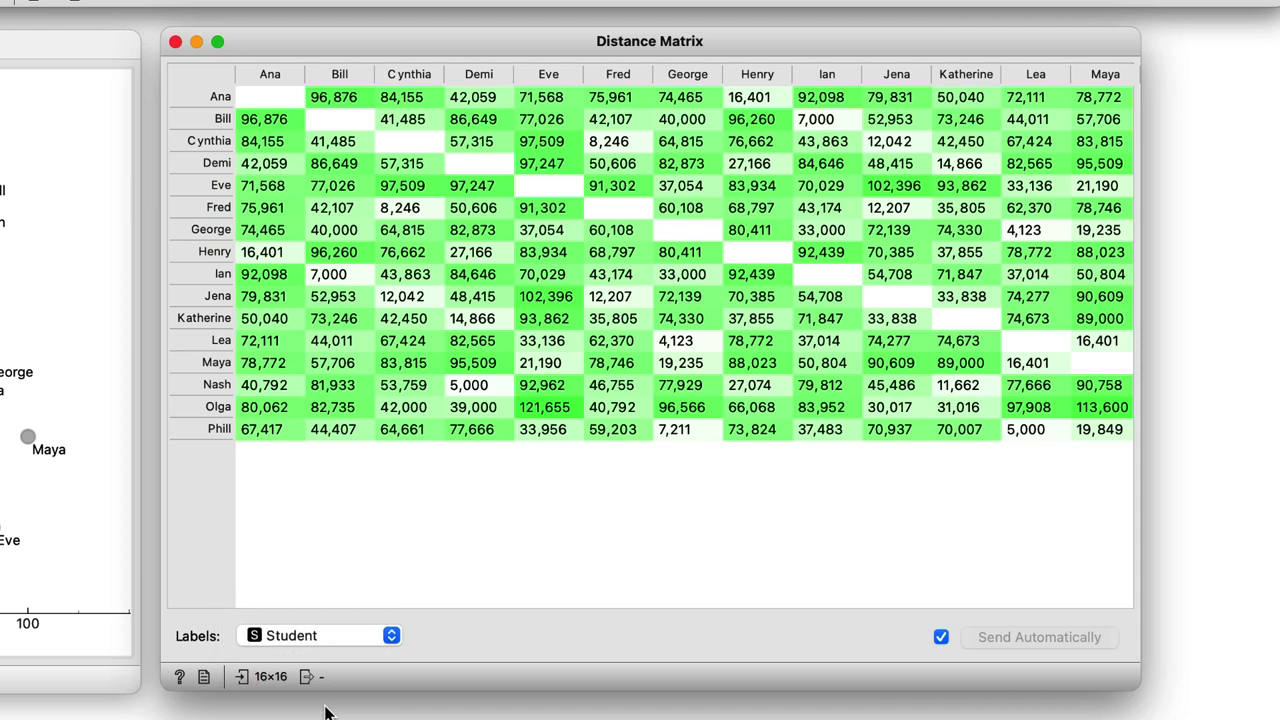